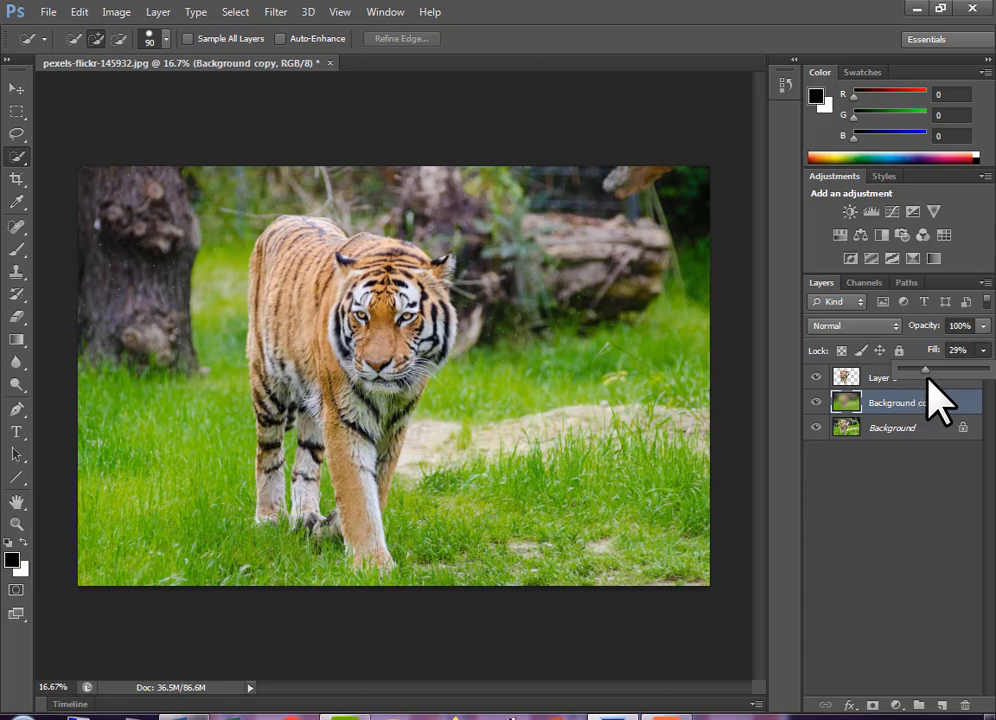
# Vary the Background copy layer's fill, ending at 1%, and close the tiger document without saving
pyautogui.moveTo(929, 398); pyautogui.dragTo(995, 380)
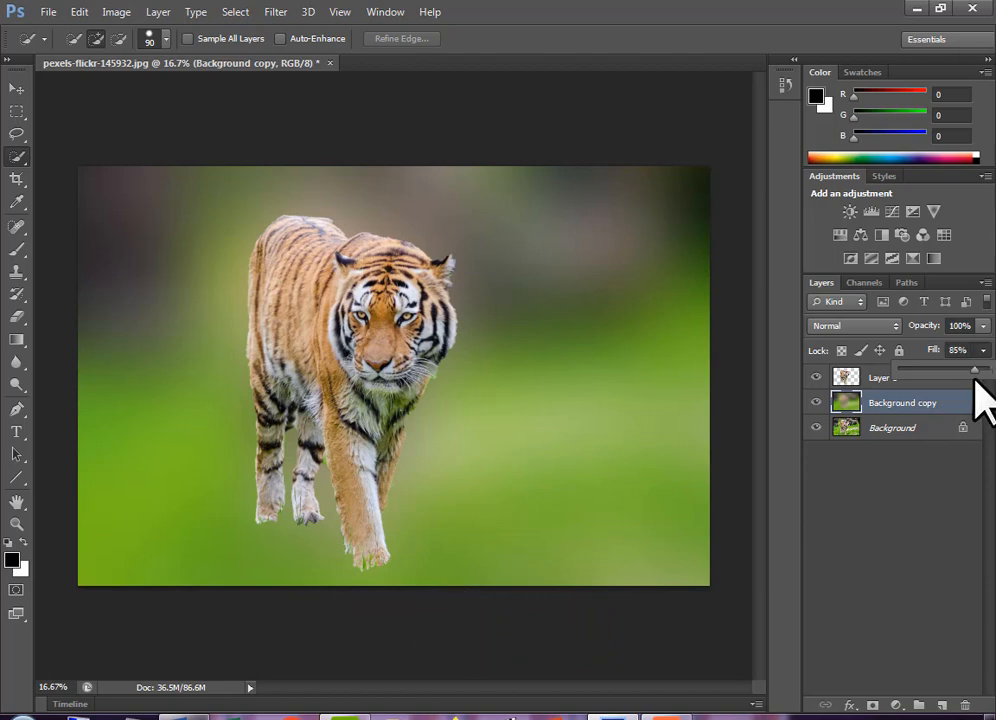
pyautogui.moveTo(975, 381); pyautogui.dragTo(901, 382)
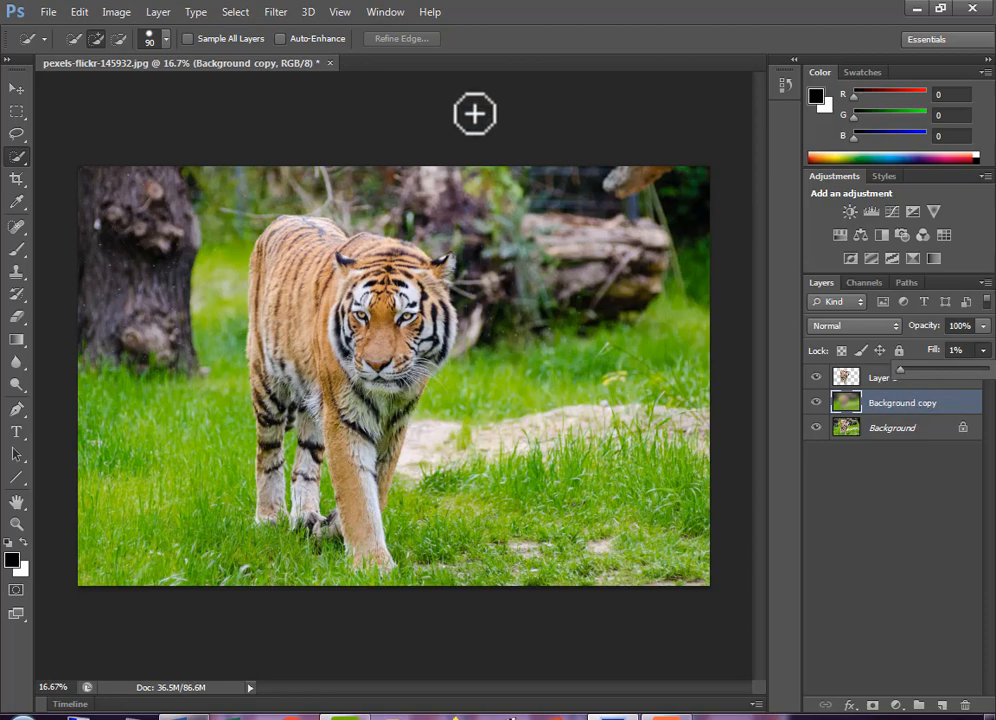
pyautogui.click(330, 63)
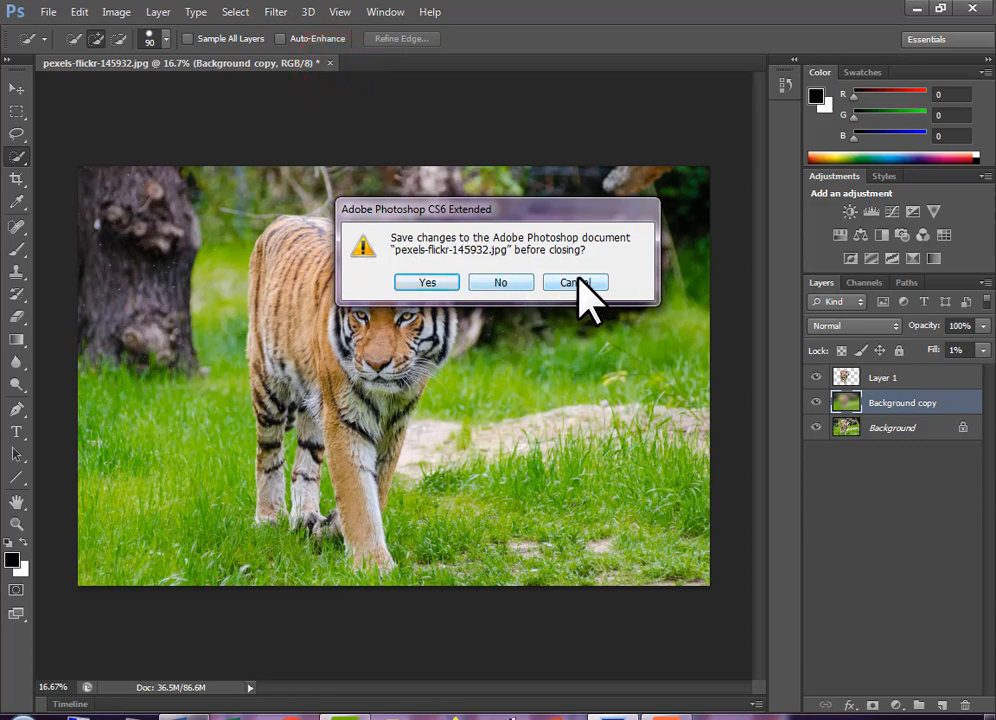
pyautogui.click(520, 280)
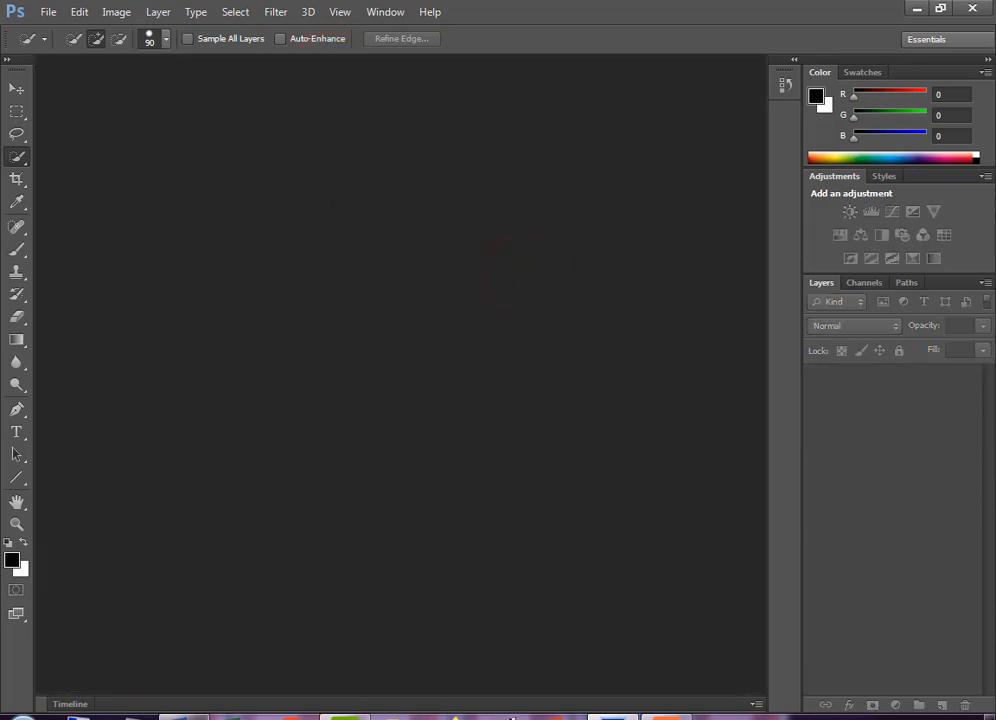
# Open the original image pexels-flickr-145932.jpg and duplicate its Background layer
pyautogui.moveTo(481, 532); pyautogui.dragTo(329, 478)
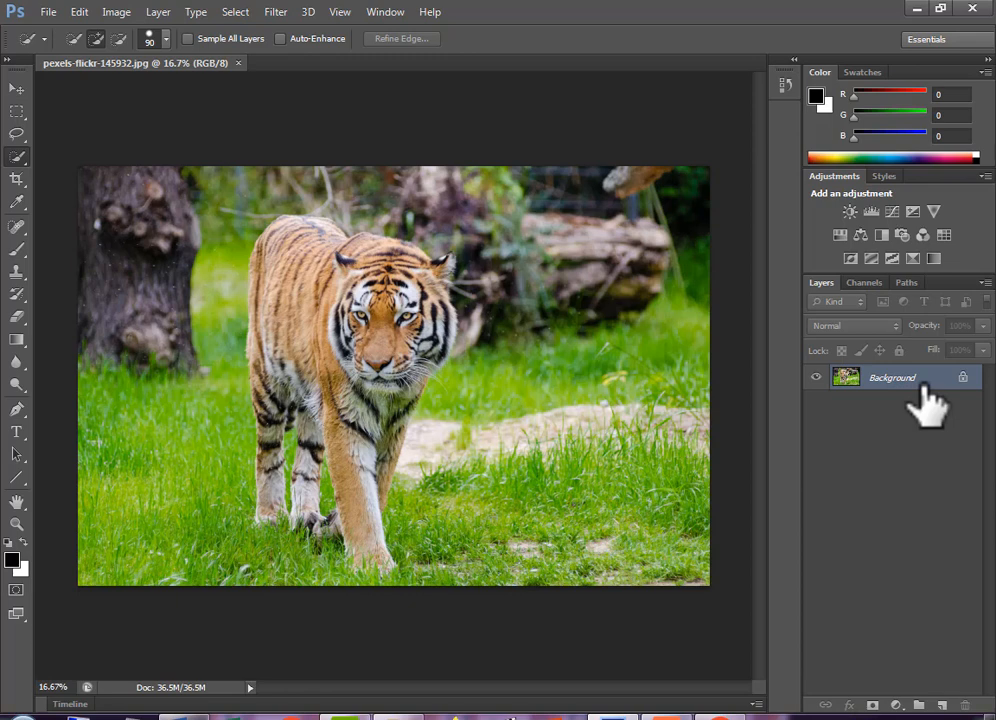
pyautogui.hotkey('ctrl', 'j')
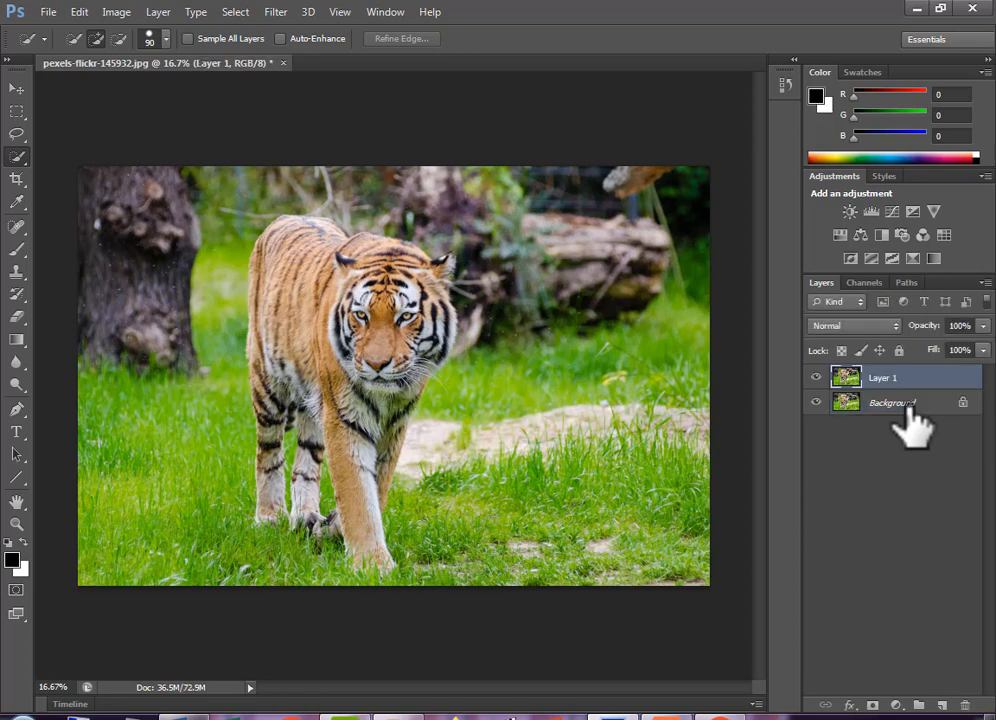
# Duplicate the Background layer again as "Background copy" and delete that extra copy
pyautogui.rightClick(907, 406)
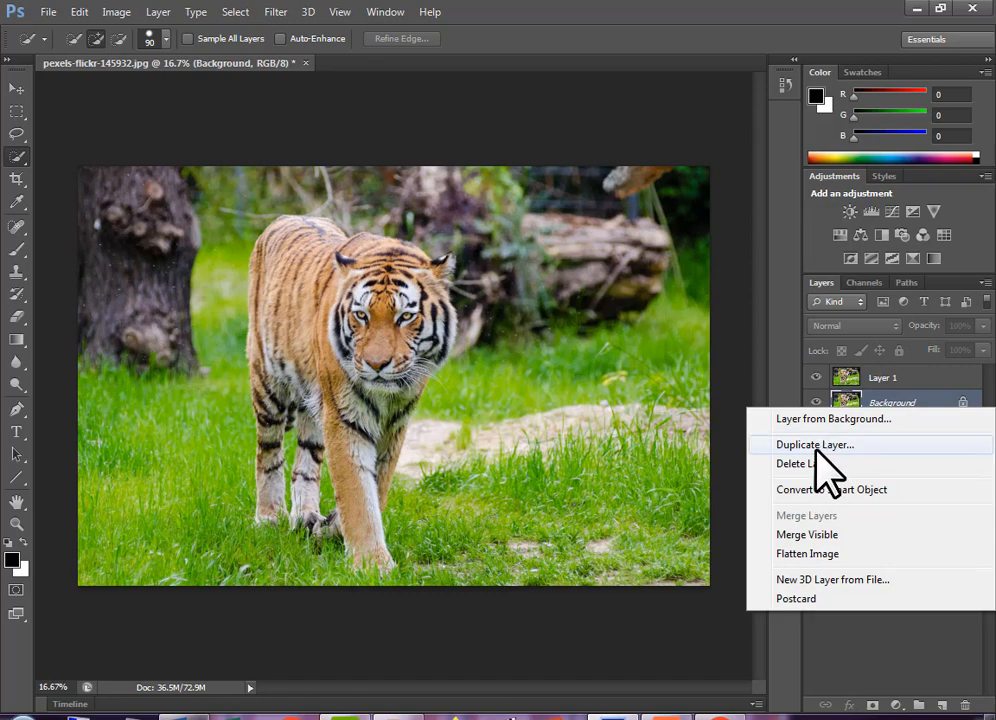
pyautogui.click(816, 446)
pyautogui.click(650, 222)
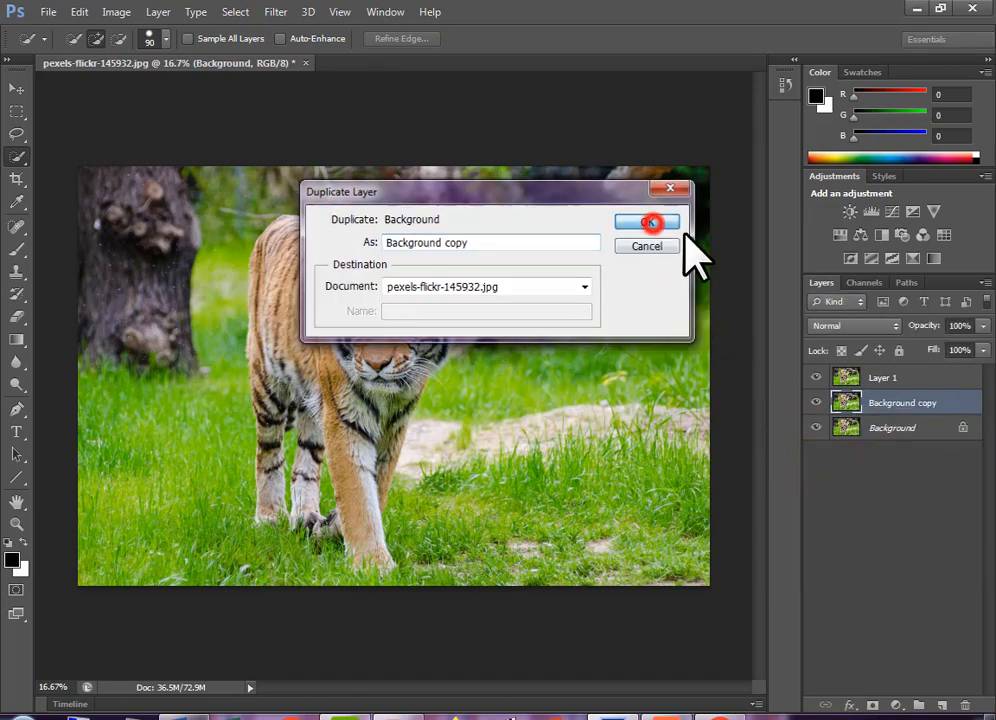
pyautogui.click(922, 381)
pyautogui.click(921, 398)
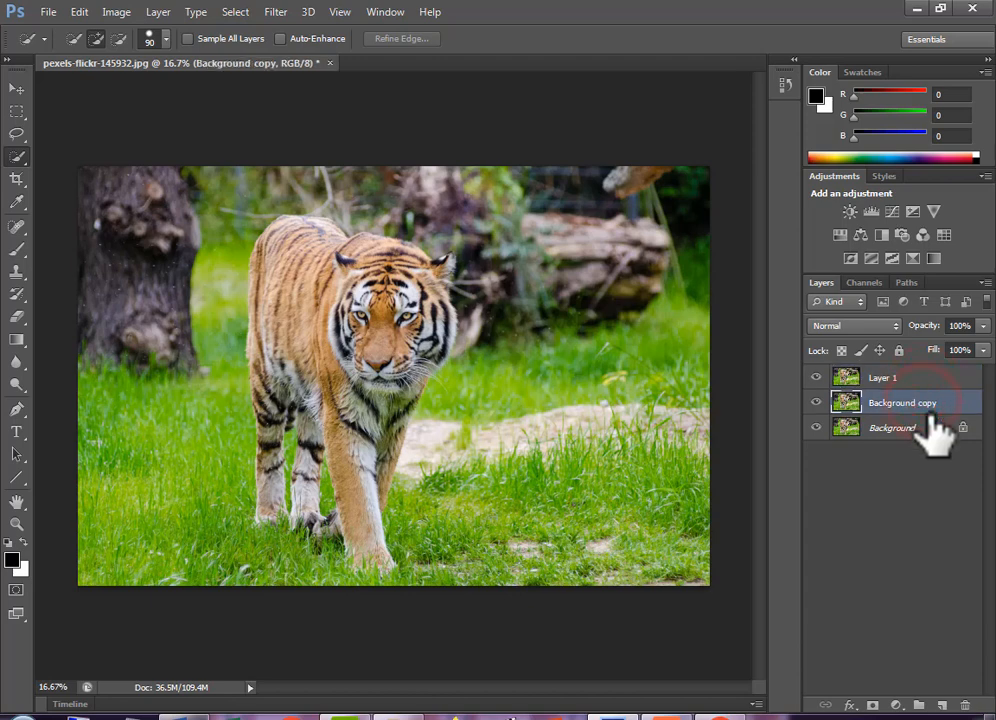
pyautogui.press('Delete')
pyautogui.rightClick(930, 408)
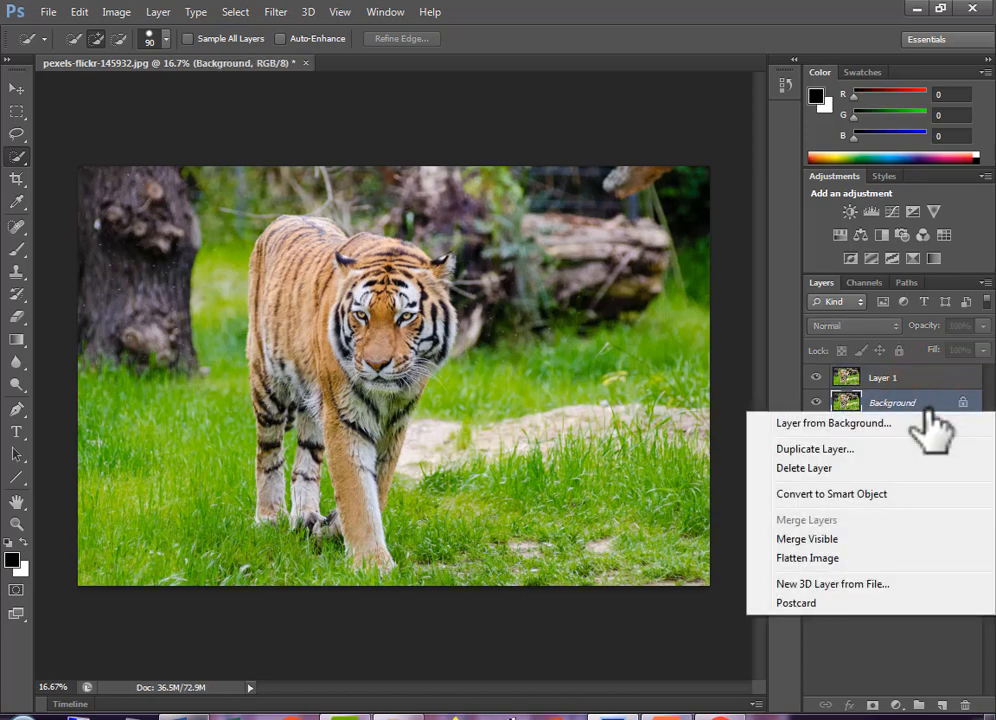
pyautogui.hotkey('ctrl', 'j')
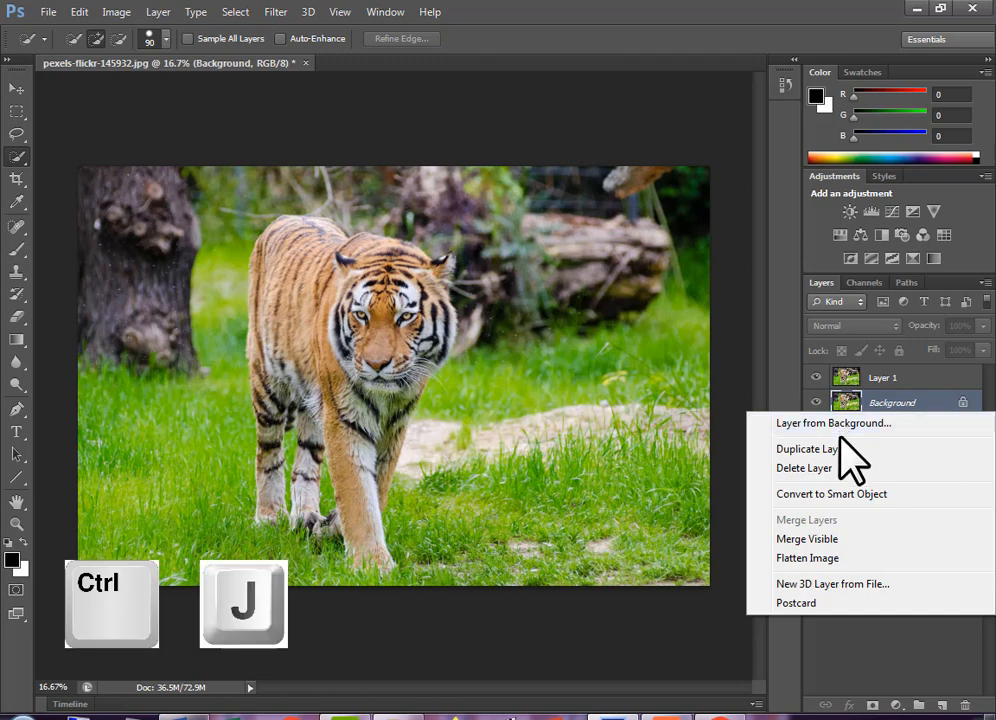
pyautogui.click(912, 664)
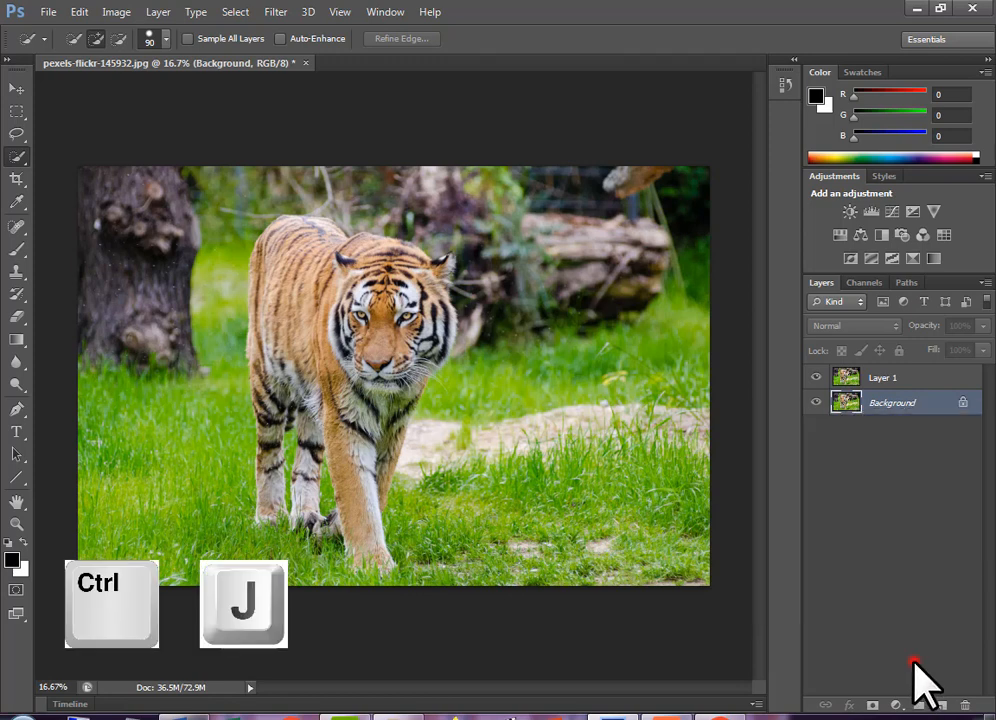
# Select the whole tiger on Layer 1 with the Quick Selection Tool, painting over its body, head and legs
pyautogui.click(897, 380)
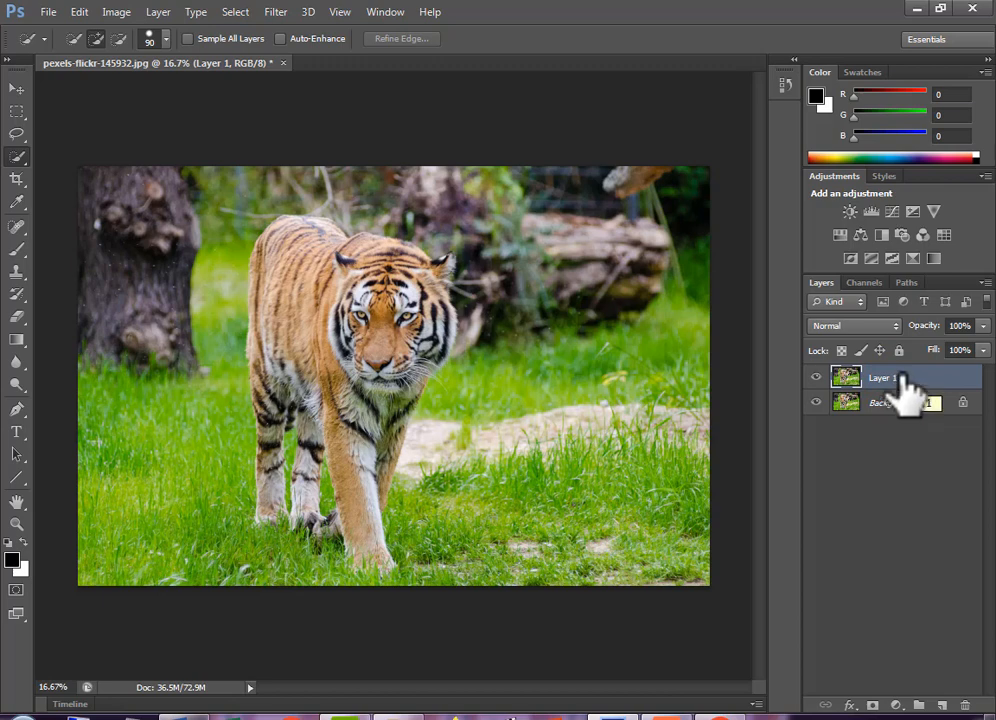
pyautogui.rightClick(18, 155)
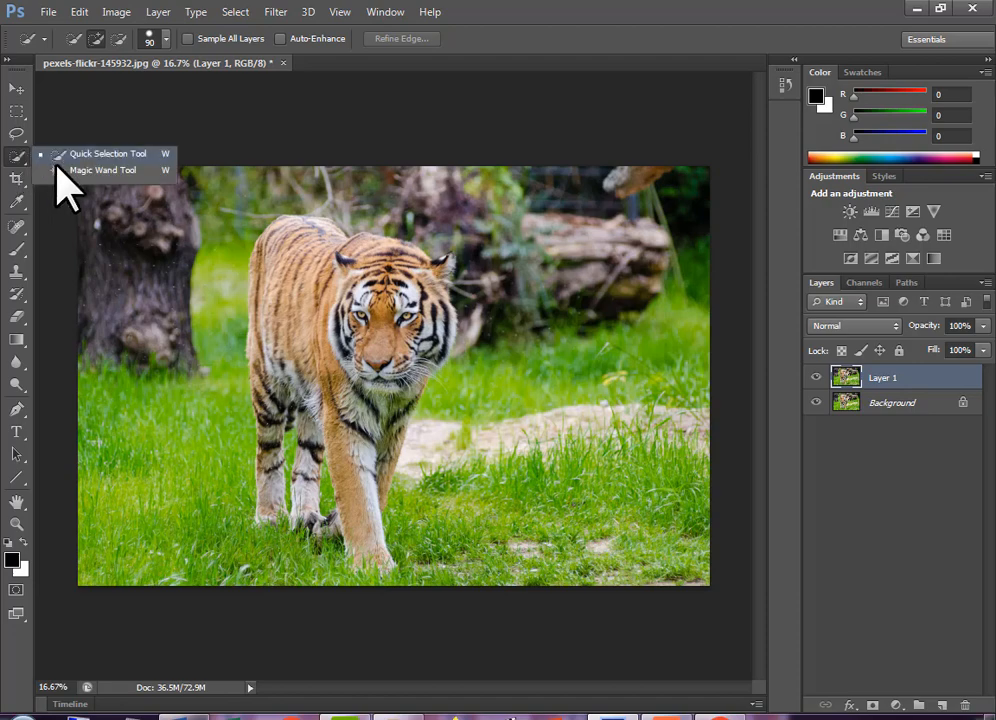
pyautogui.click(56, 170)
pyautogui.rightClick(16, 156)
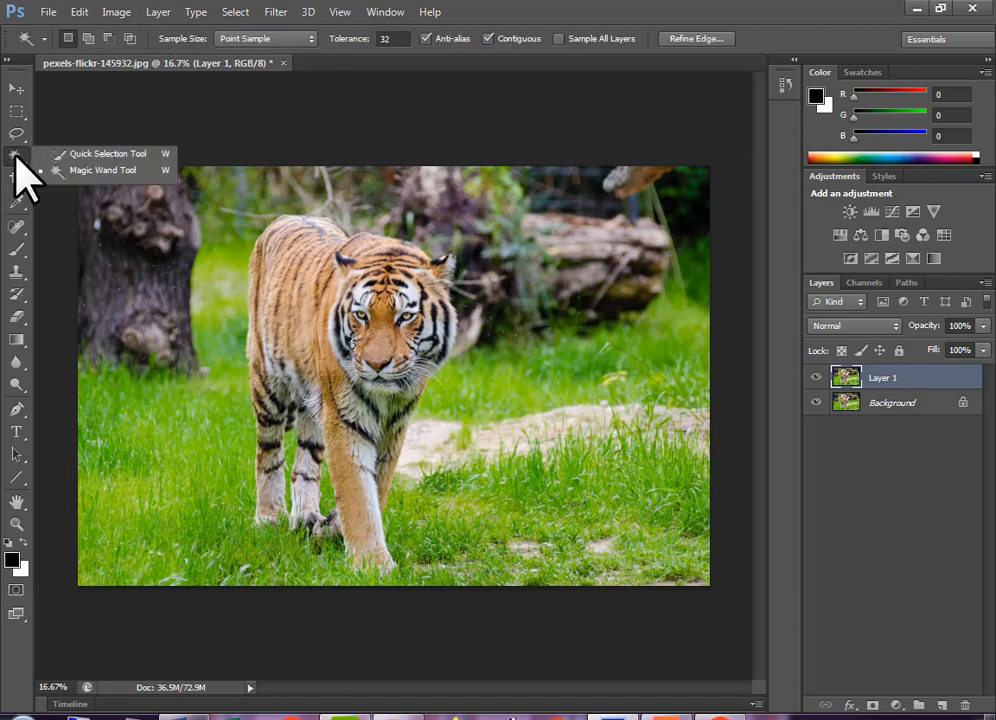
pyautogui.click(108, 153)
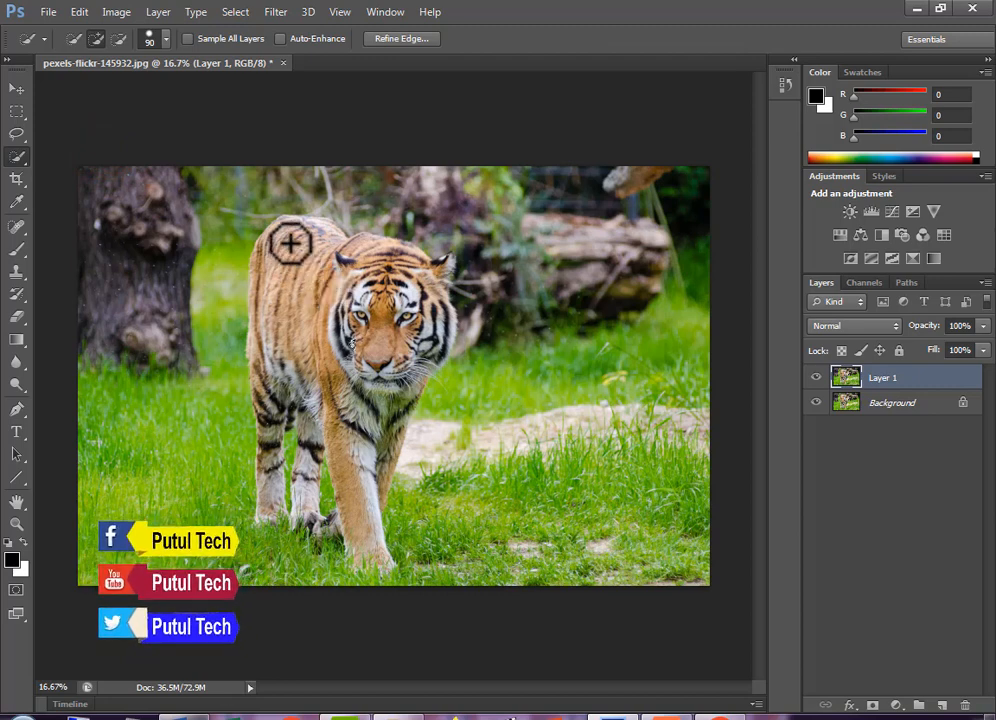
pyautogui.moveTo(287, 240)
pyautogui.mouseDown()
pyautogui.moveTo(345, 325)
pyautogui.moveTo(366, 378)
pyautogui.moveTo(353, 447)
pyautogui.moveTo(359, 522)
pyautogui.mouseUp()
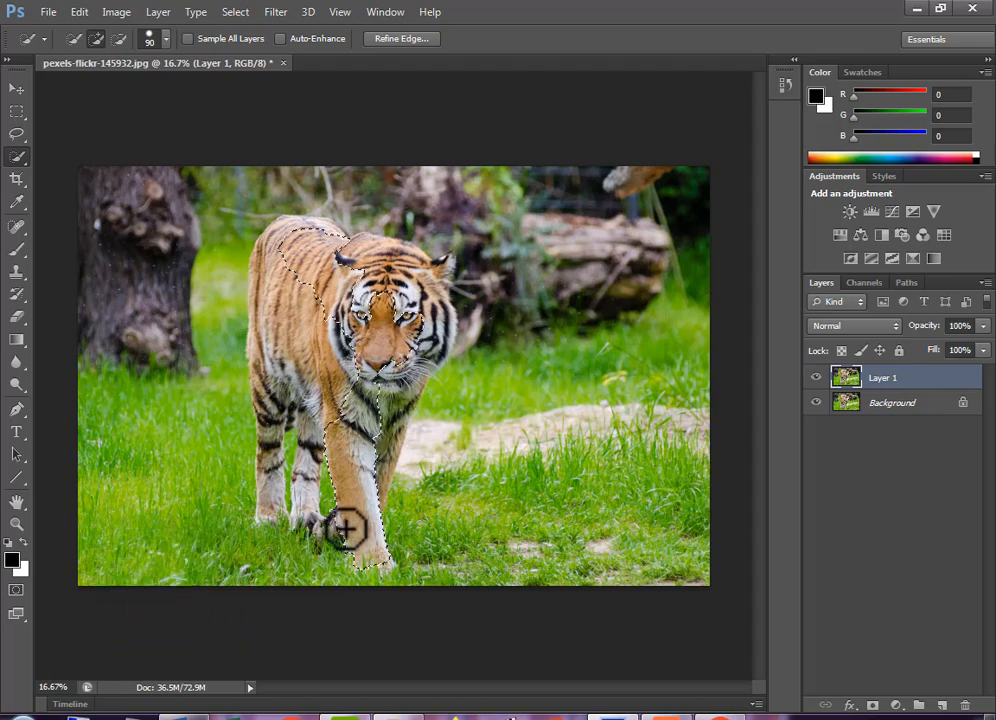
pyautogui.moveTo(380, 317)
pyautogui.mouseDown()
pyautogui.moveTo(416, 273)
pyautogui.moveTo(431, 277)
pyautogui.moveTo(360, 255)
pyautogui.moveTo(400, 258)
pyautogui.moveTo(317, 308)
pyautogui.moveTo(280, 375)
pyautogui.moveTo(273, 447)
pyautogui.mouseUp()
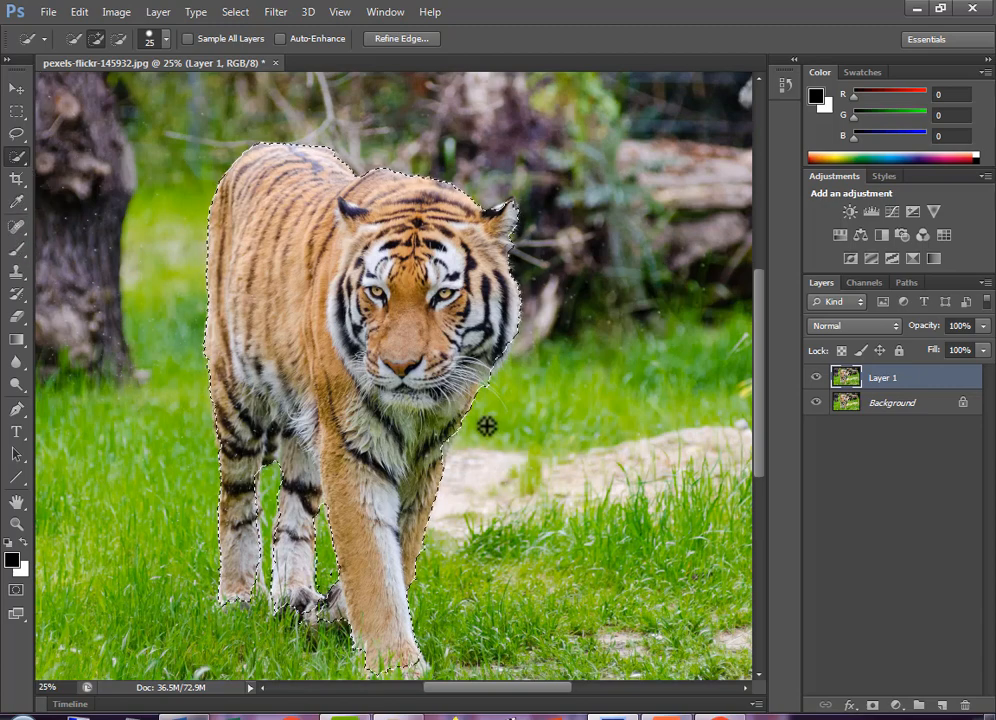
# Copy the selected tiger onto its own new layer, and hide that layer and the Background so only Layer 1 shows
pyautogui.hotkey('ctrl', 'j')
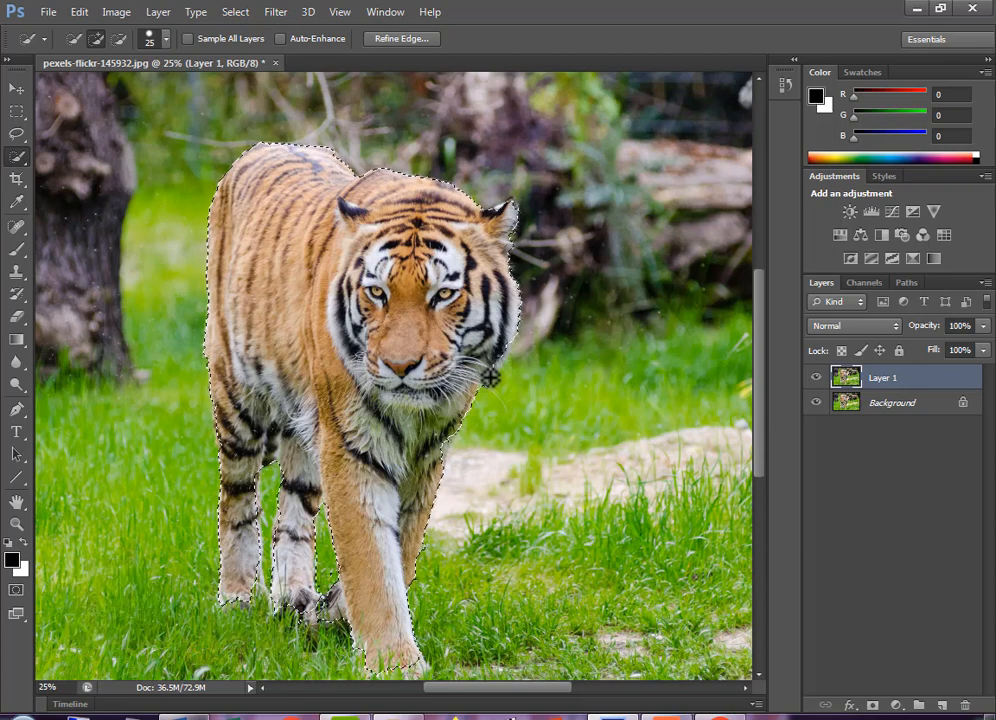
pyautogui.hotkey('ctrl', 'j')
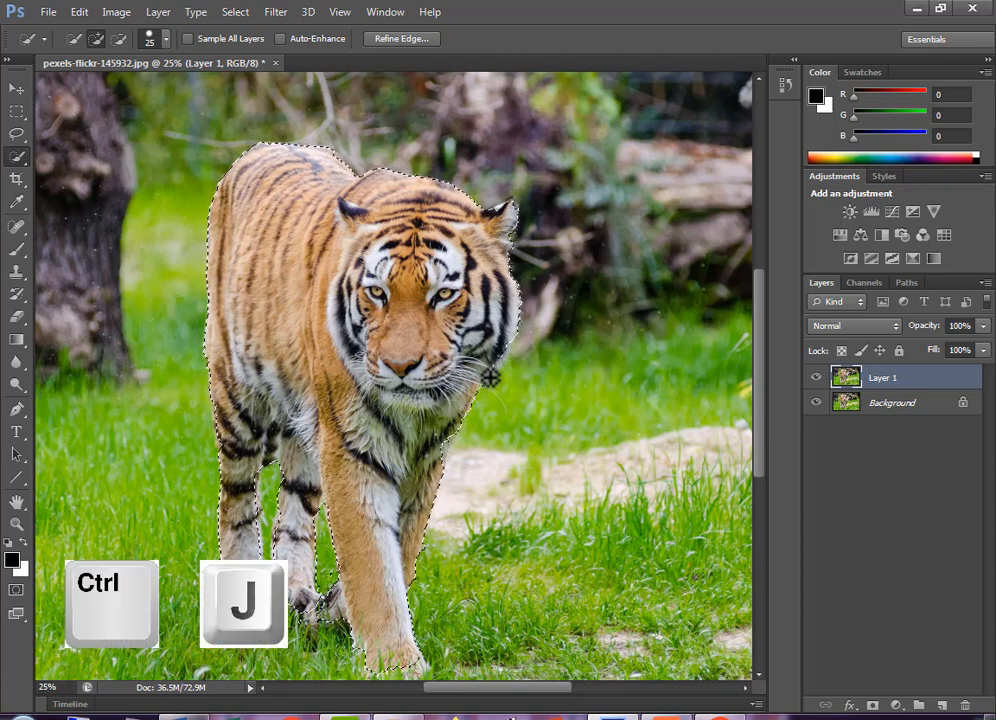
pyautogui.hotkey('ctrl', 'j')
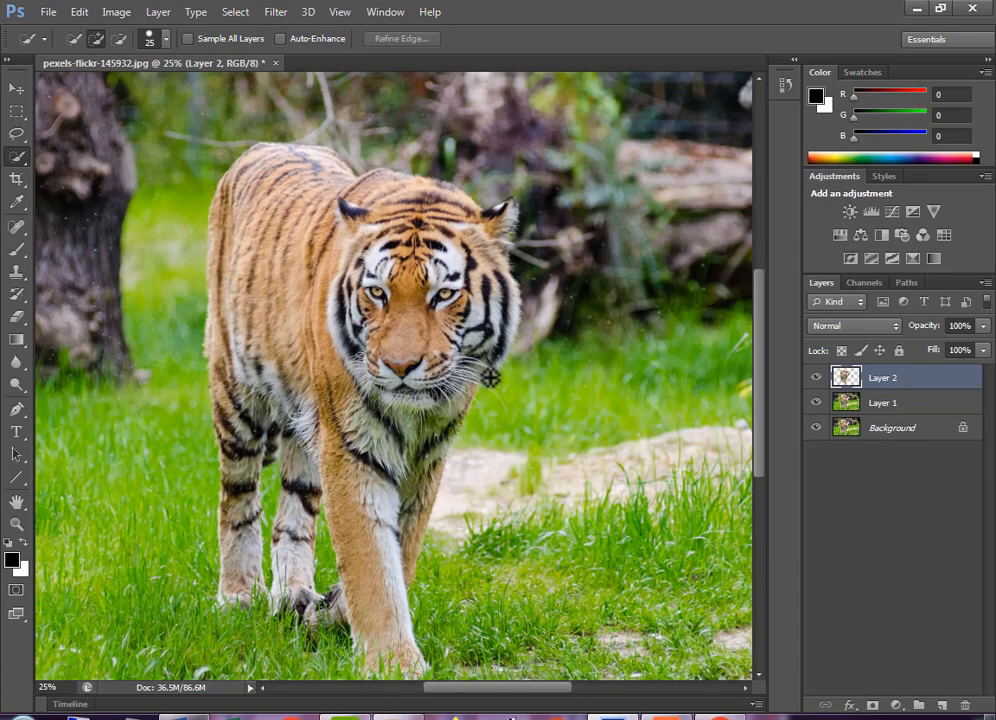
pyautogui.hotkey('ctrl', 'j')
pyautogui.click(816, 377)
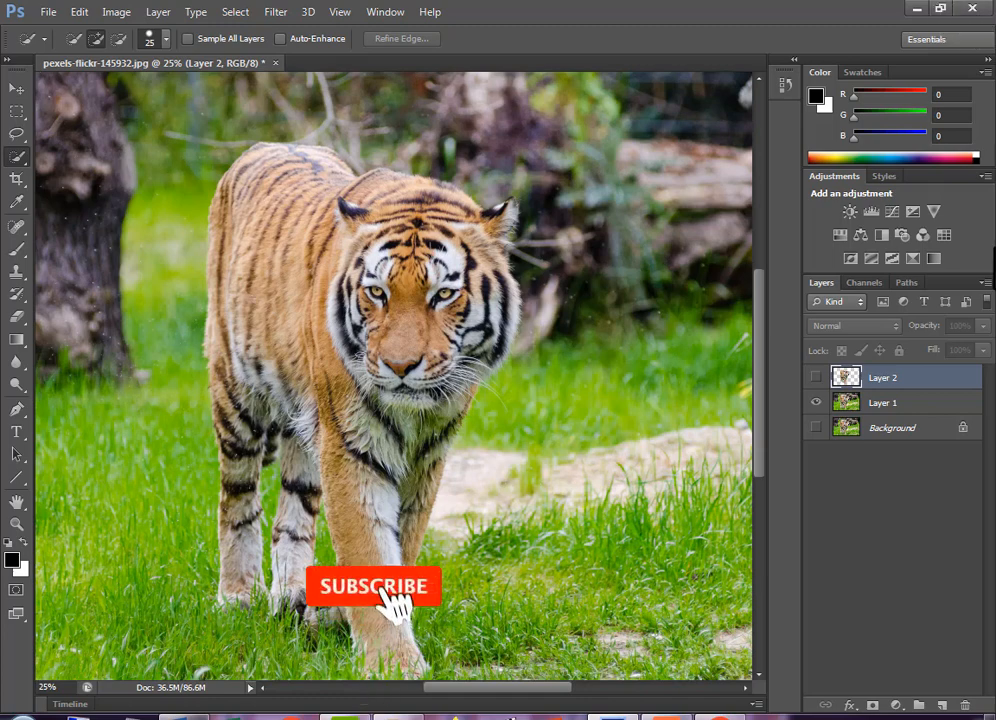
# Open the Gaussian Blur settings for Layer 1 and move the dialog clear of the tiger
pyautogui.click(929, 408)
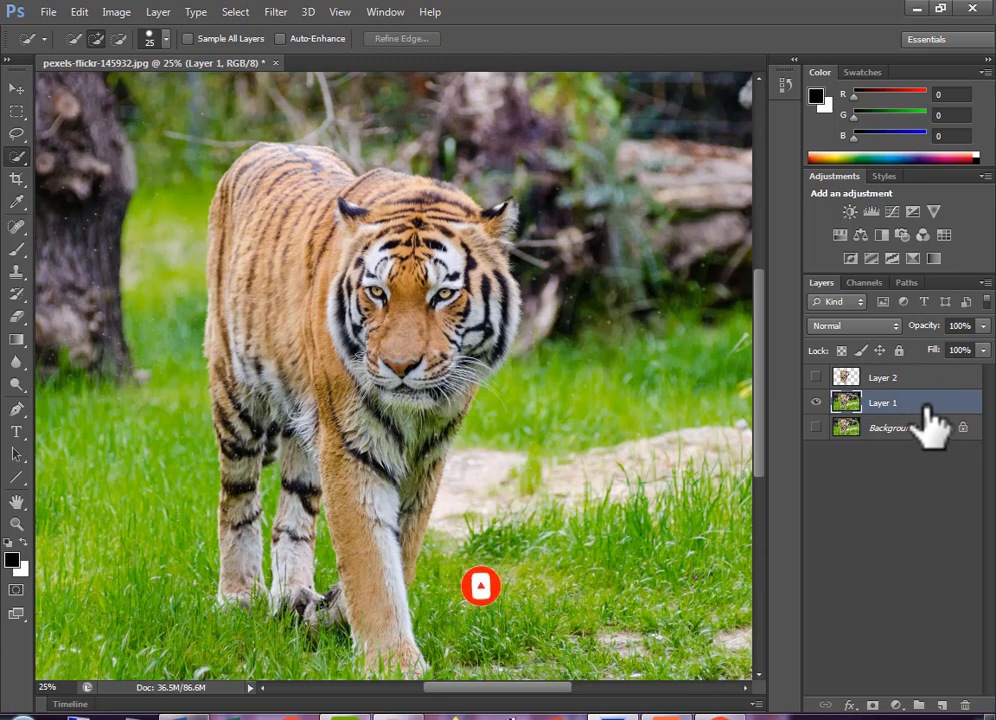
pyautogui.click(234, 13)
pyautogui.moveTo(274, 14)
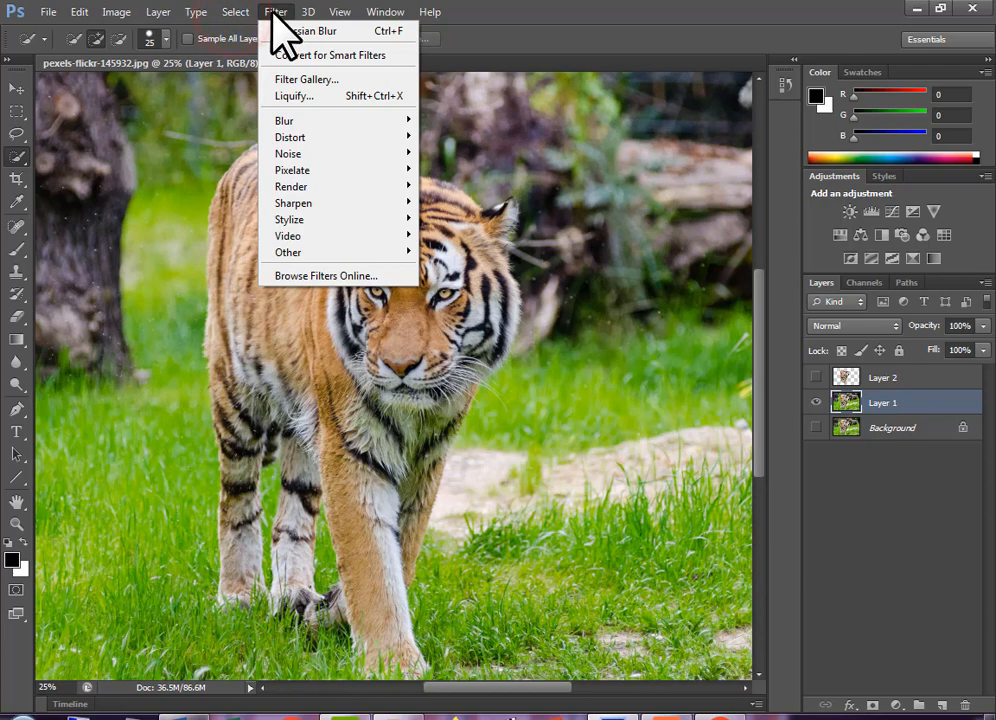
pyautogui.moveTo(305, 125)
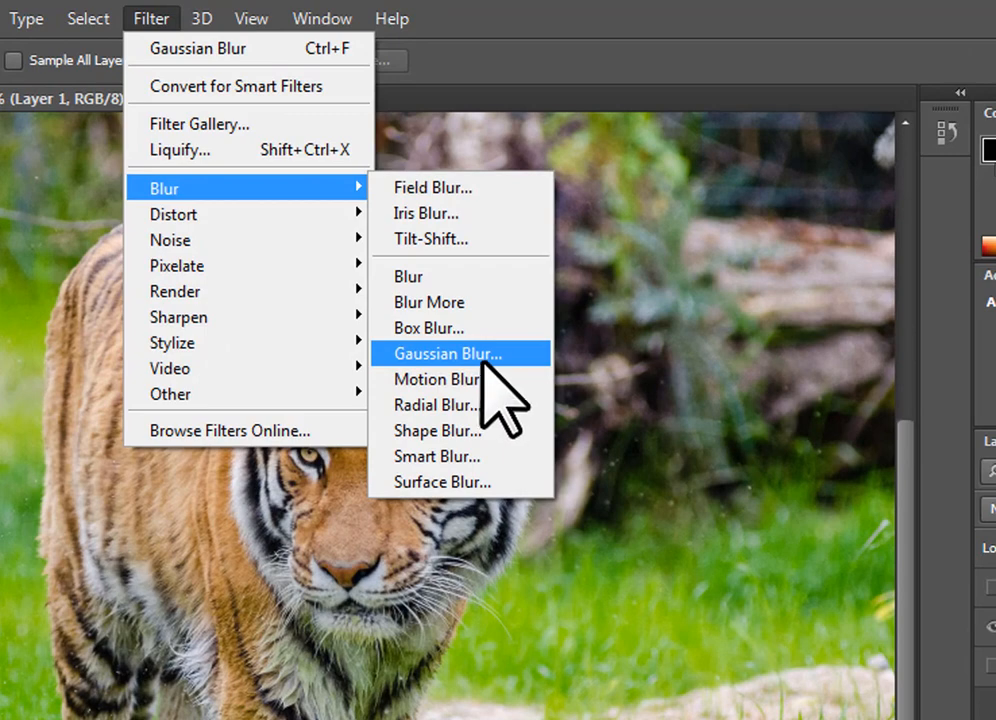
pyautogui.click(484, 360)
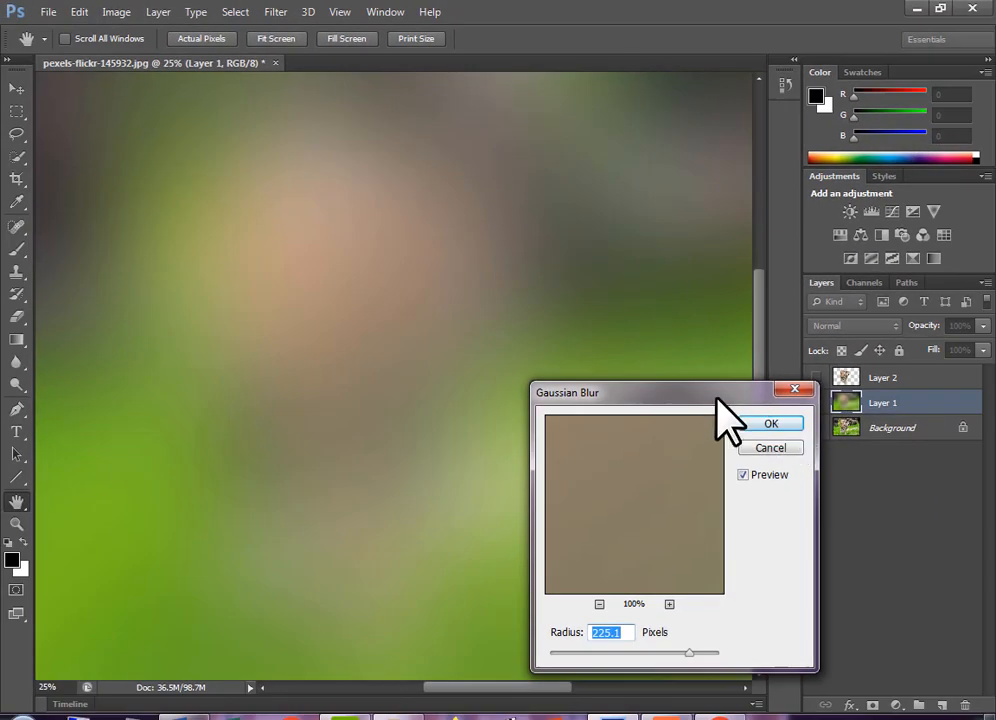
pyautogui.moveTo(734, 424); pyautogui.dragTo(820, 388)
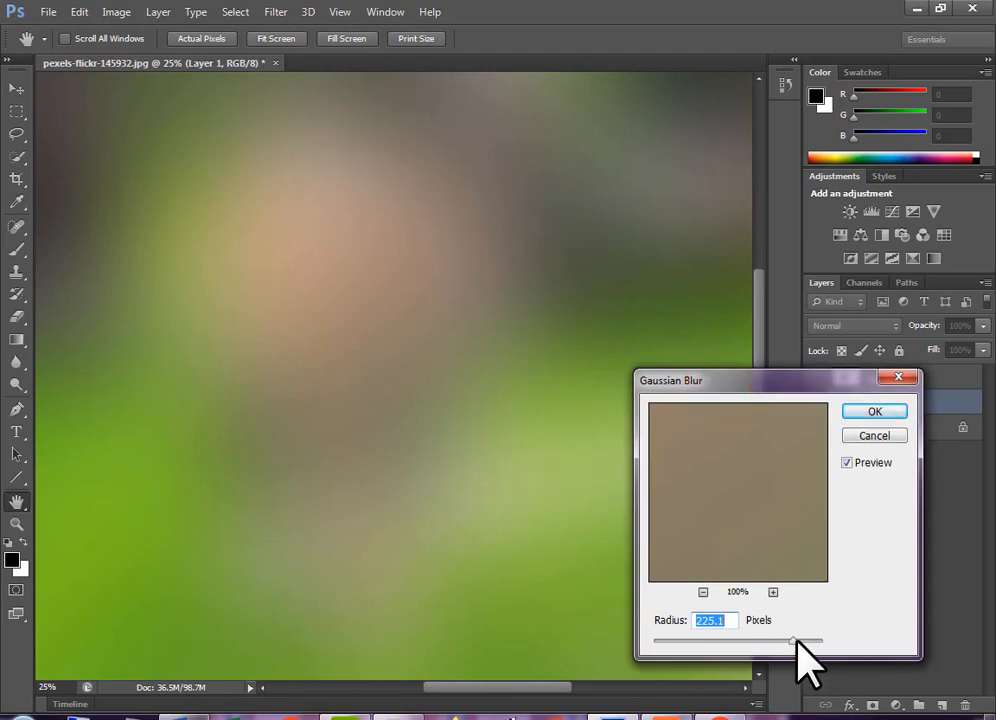
# Try Gaussian Blur radii of 1.1 and 5.1 pixels on Layer 1 and inspect the preview
pyautogui.moveTo(796, 642); pyautogui.dragTo(664, 643)
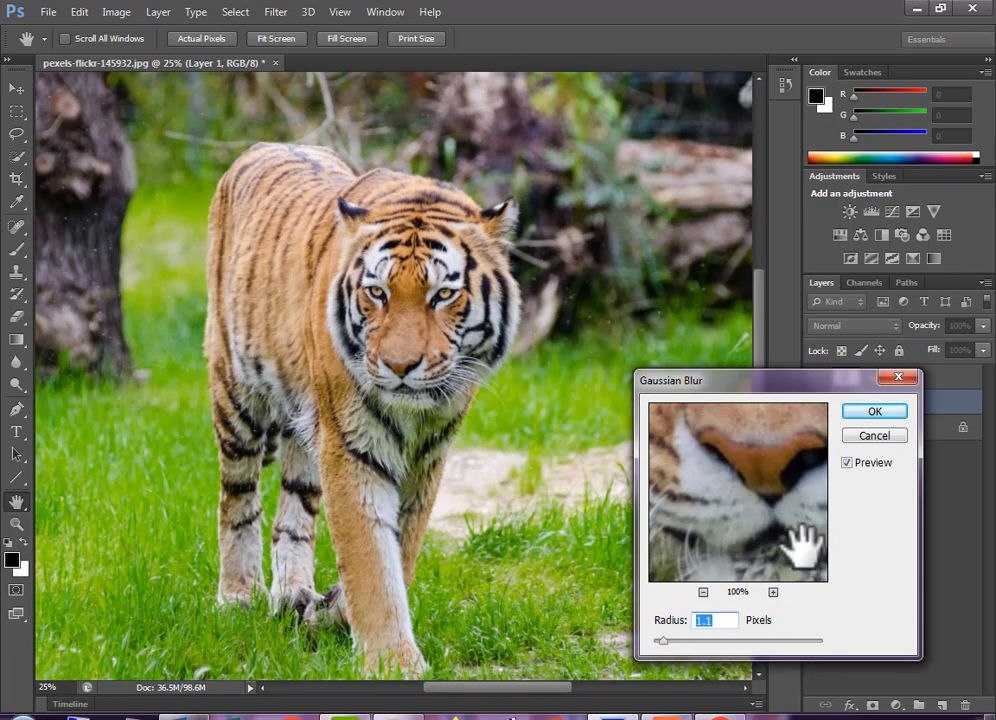
pyautogui.click(805, 548)
pyautogui.click(769, 524)
pyautogui.moveTo(664, 641); pyautogui.dragTo(698, 643)
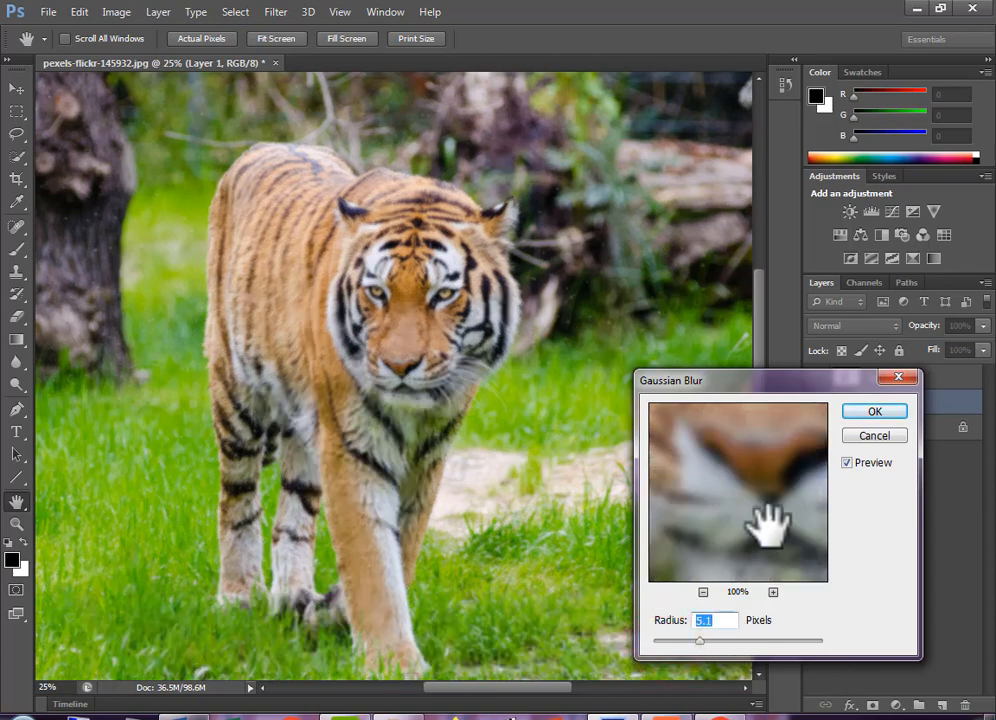
pyautogui.moveTo(765, 528); pyautogui.dragTo(782, 502)
# Set the Gaussian Blur radius to 1000 pixels and apply it to Layer 1
pyautogui.moveTo(701, 641); pyautogui.dragTo(825, 645)
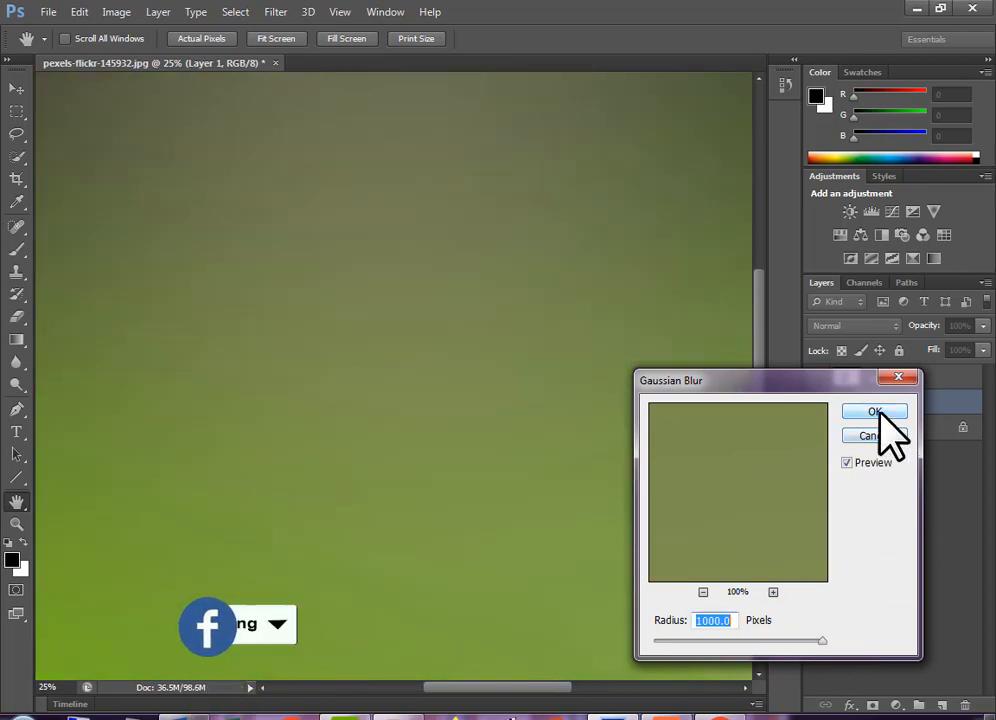
pyautogui.click(876, 411)
pyautogui.press('w')
# Show the tiger cutout on Layer 2 again above the blurred Layer 1
pyautogui.click(885, 404)
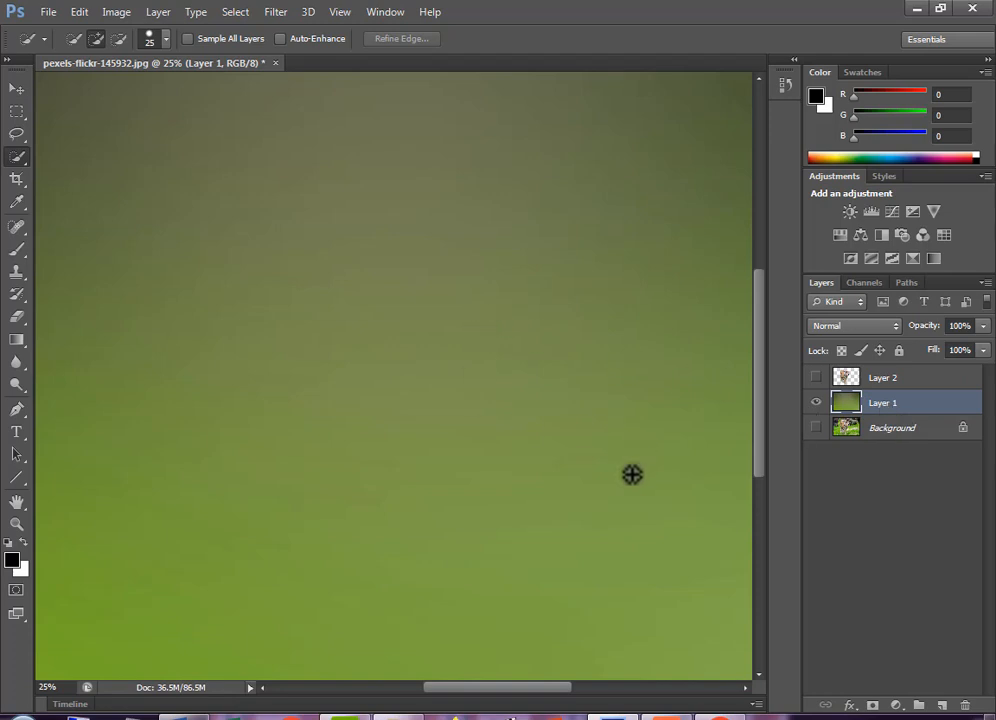
pyautogui.hotkey('ctrl', '-')
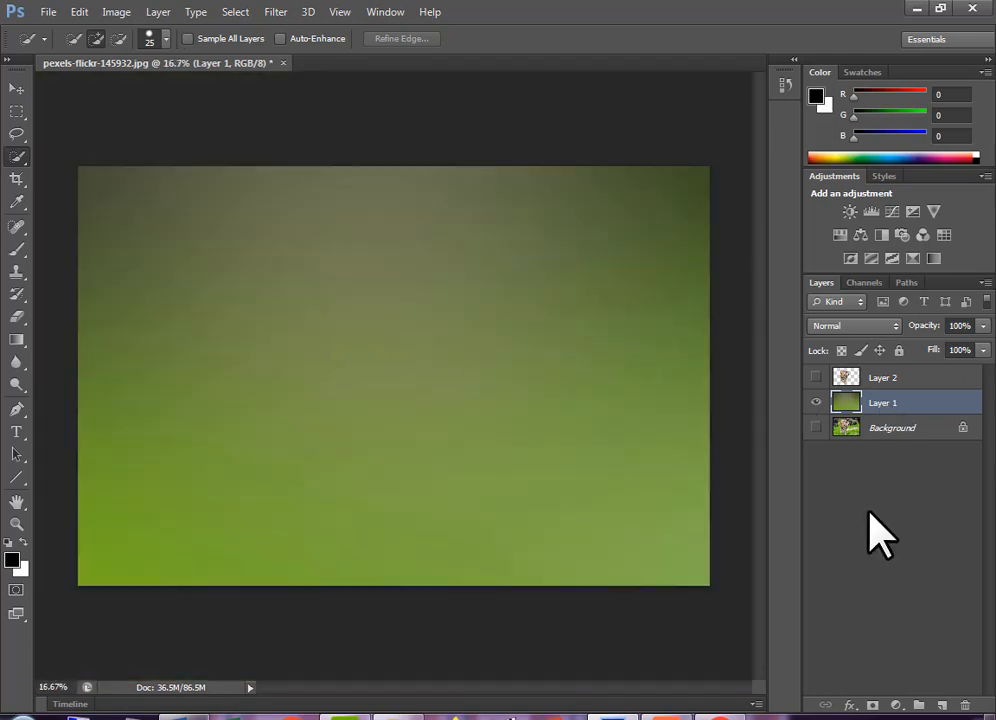
pyautogui.click(818, 377)
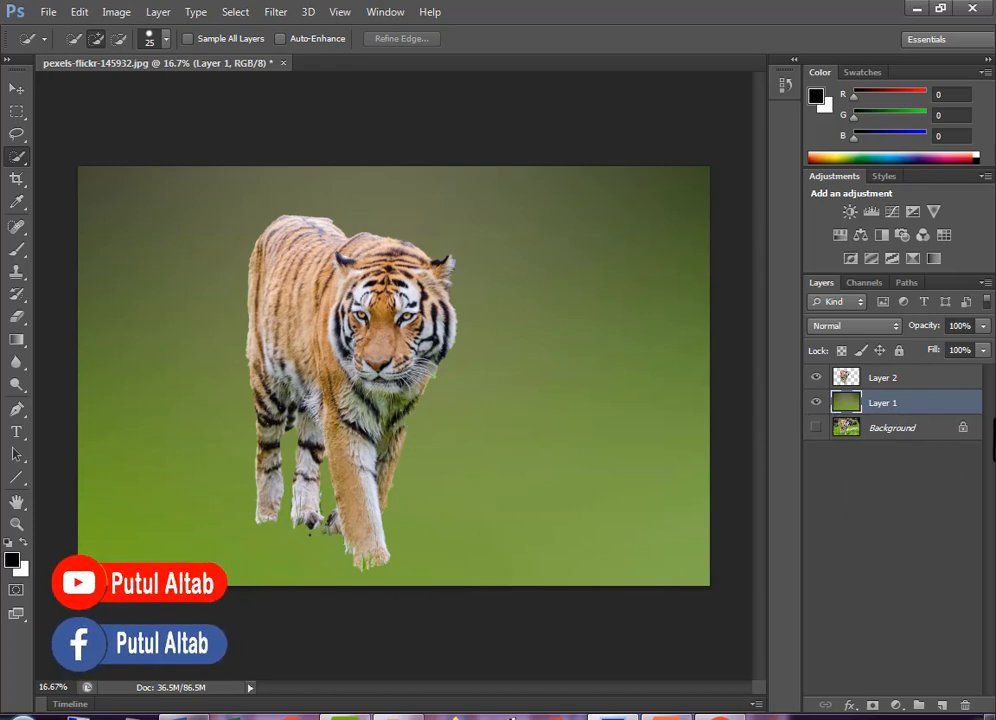
# Try lowering the fill of Layer 1 to 13% and restore it to 100%
pyautogui.click(930, 400)
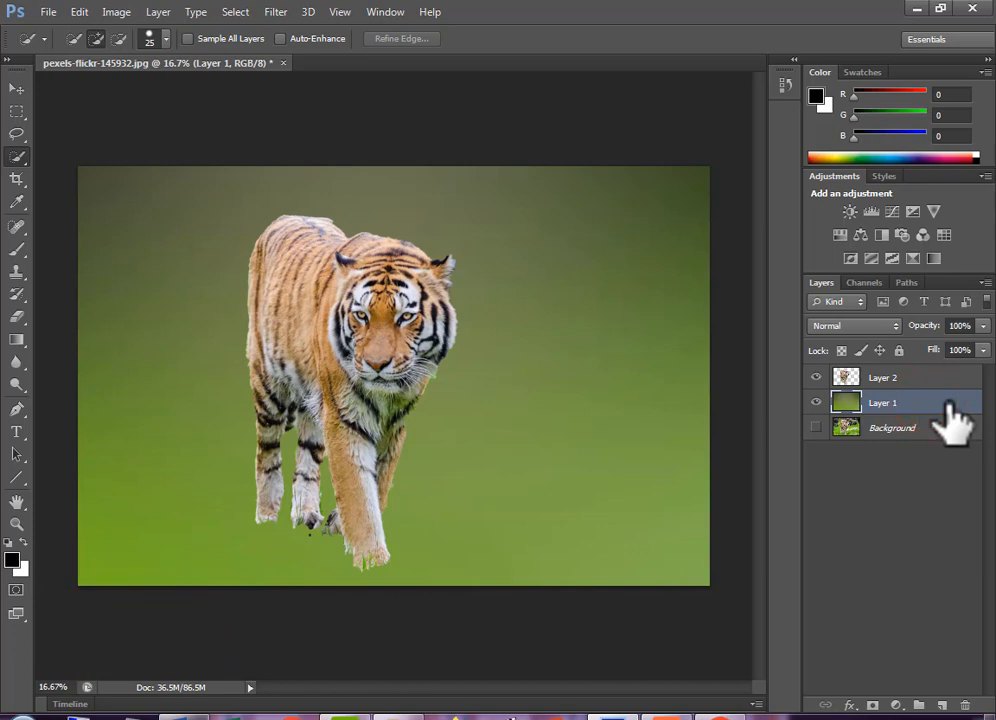
pyautogui.click(947, 402)
pyautogui.click(982, 349)
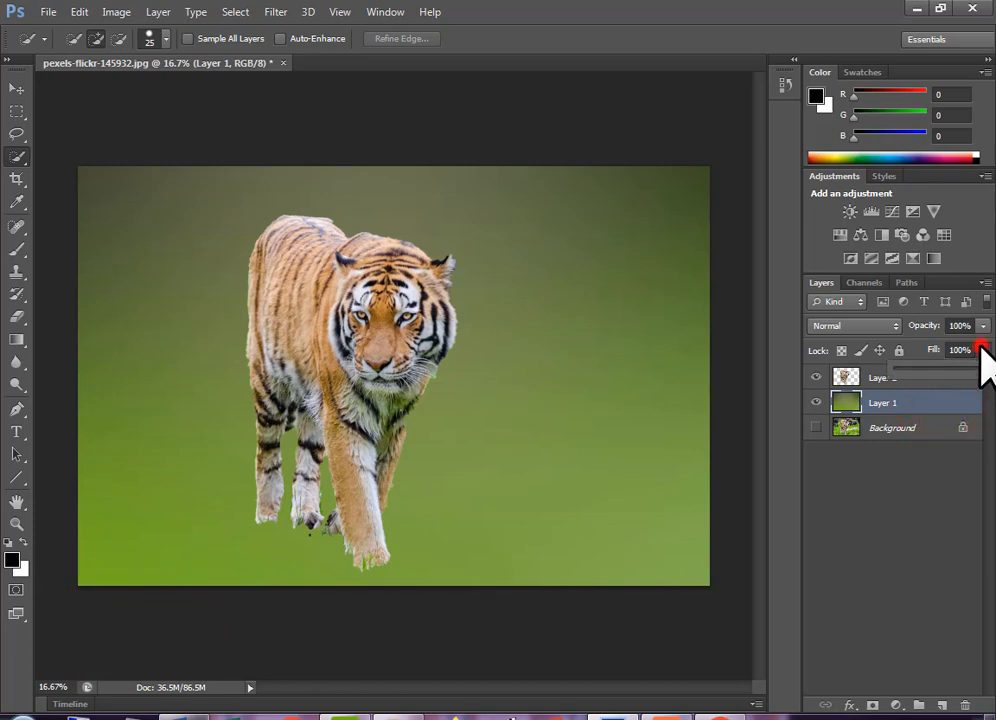
pyautogui.moveTo(977, 368); pyautogui.dragTo(907, 377)
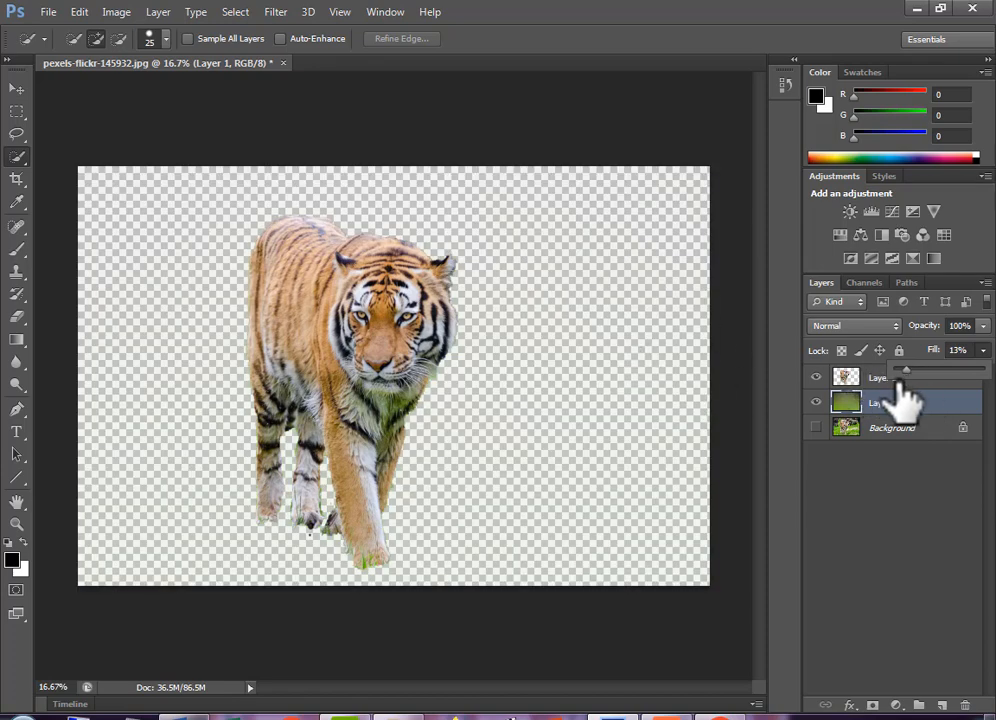
pyautogui.moveTo(907, 372); pyautogui.dragTo(991, 371)
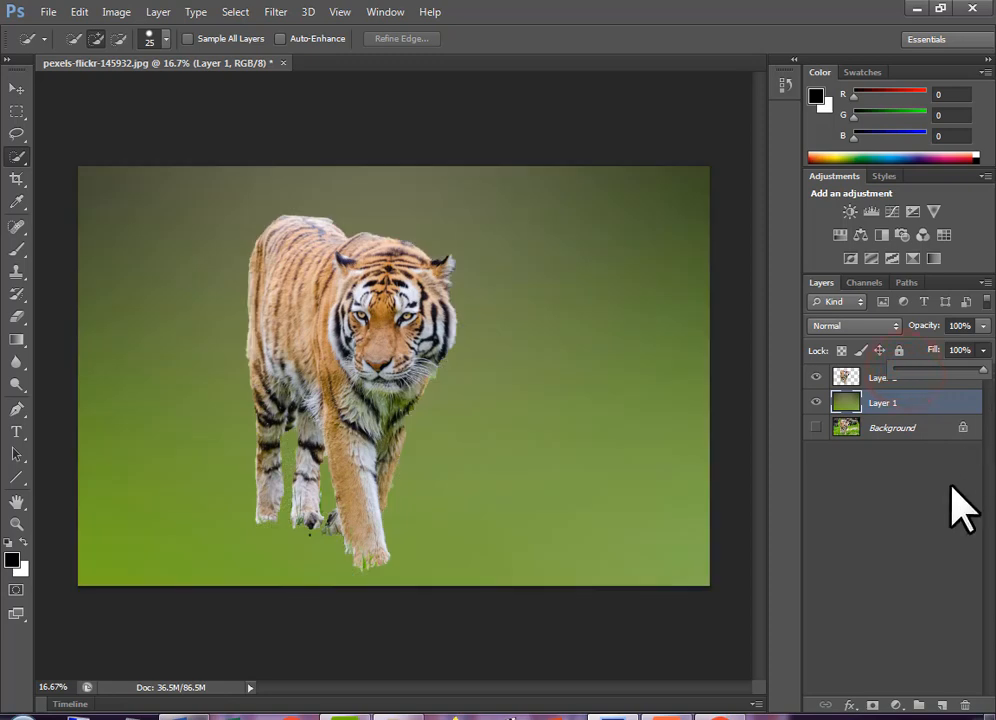
pyautogui.click(955, 498)
# Make the Background layer visible beneath Layer 1, toggling Layer 2 and Layer 1 off and on to check the stack
pyautogui.click(815, 377)
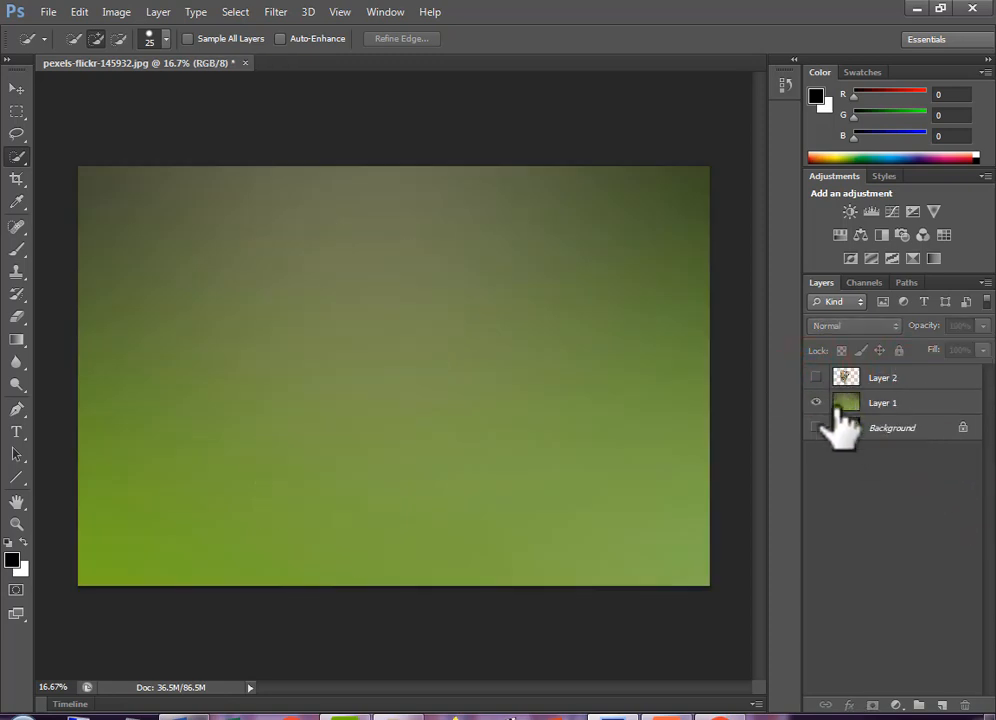
pyautogui.click(816, 428)
pyautogui.click(815, 377)
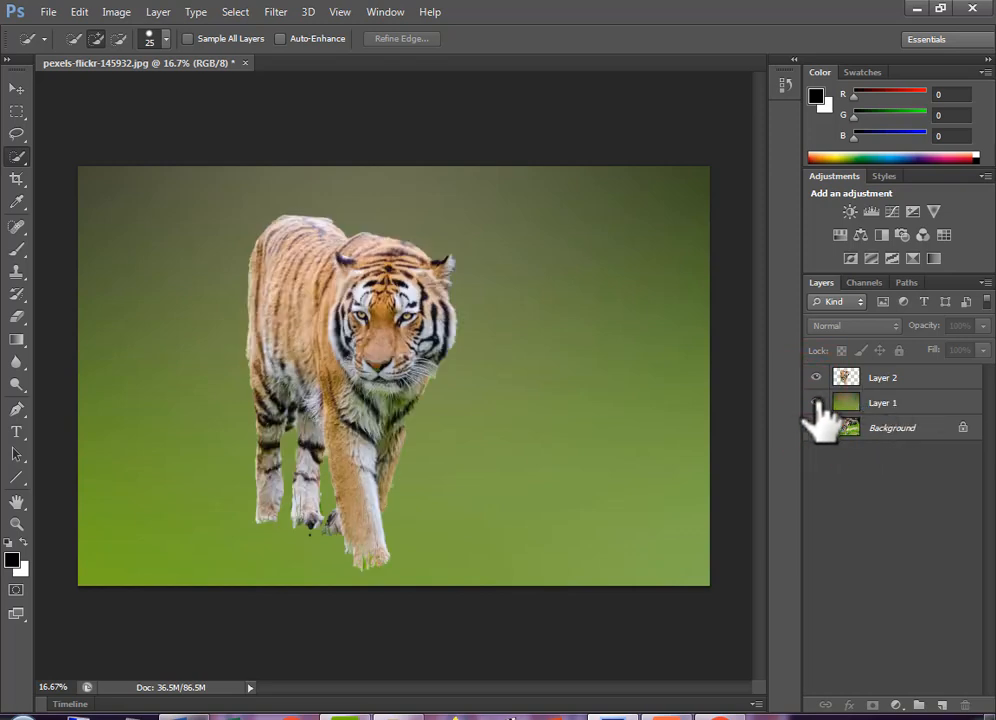
pyautogui.click(816, 402)
pyautogui.click(816, 402)
# Reduce the fill of Layer 1 to about 48% to blend the blur with the Background photo
pyautogui.click(905, 404)
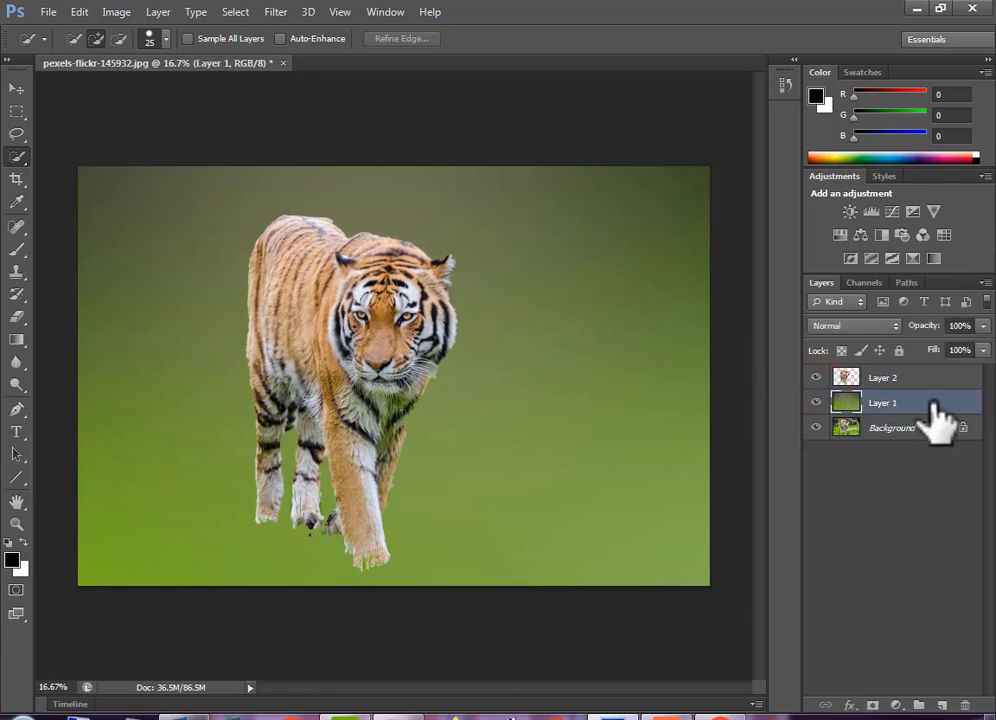
pyautogui.click(984, 350)
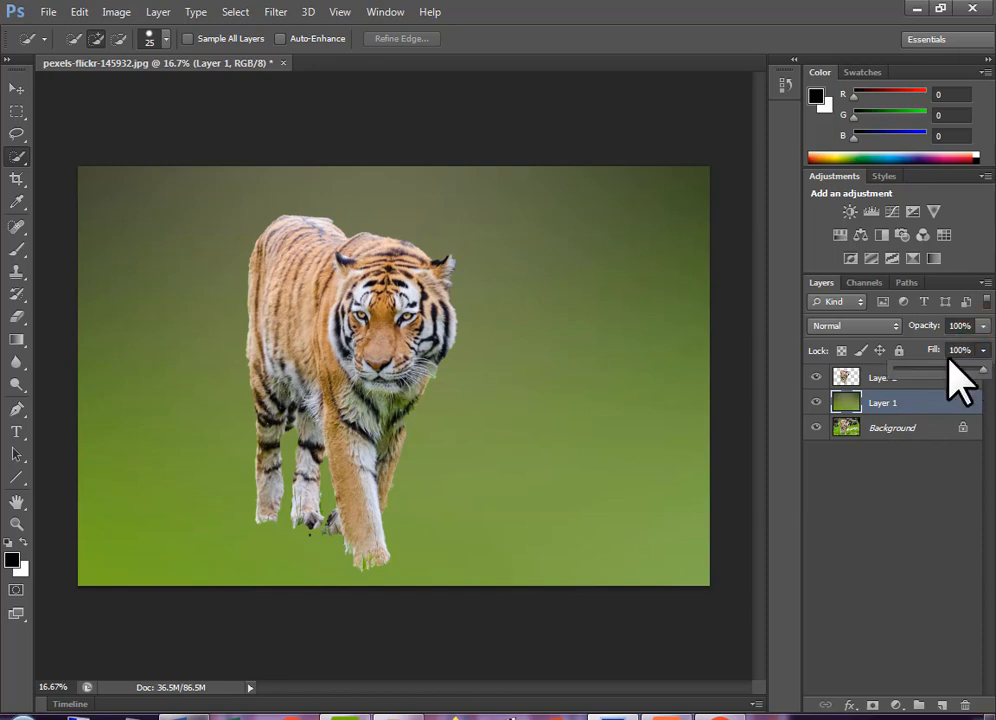
pyautogui.moveTo(979, 370)
pyautogui.mouseDown()
pyautogui.moveTo(884, 374)
pyautogui.moveTo(961, 372)
pyautogui.moveTo(914, 372)
pyautogui.moveTo(942, 386)
pyautogui.moveTo(983, 386)
pyautogui.mouseUp()
pyautogui.moveTo(902, 387); pyautogui.dragTo(931, 386)
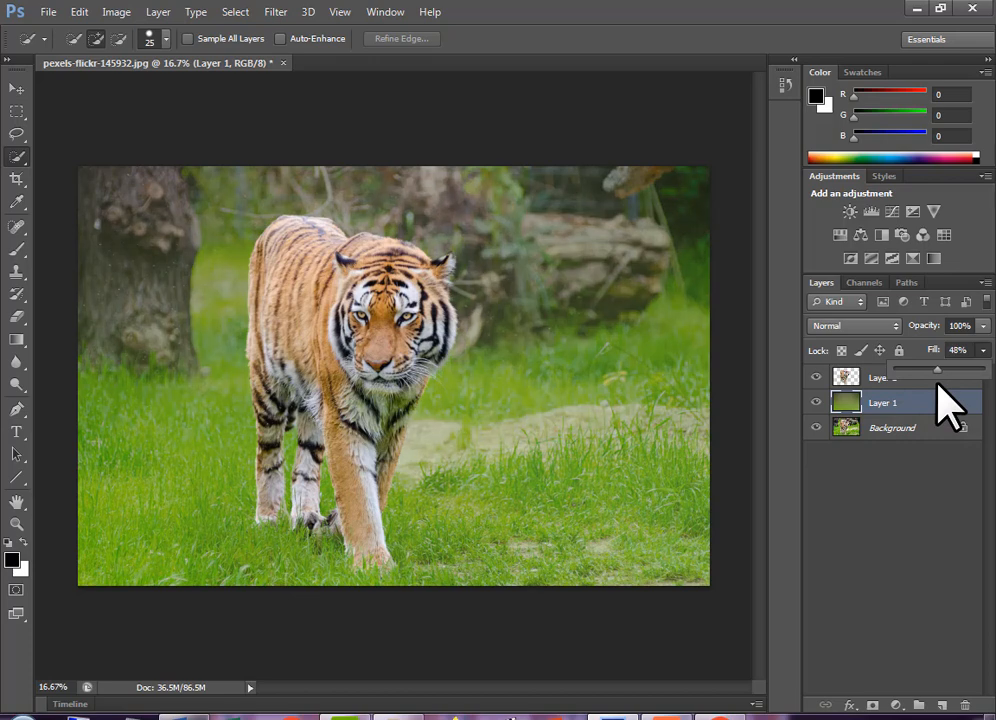